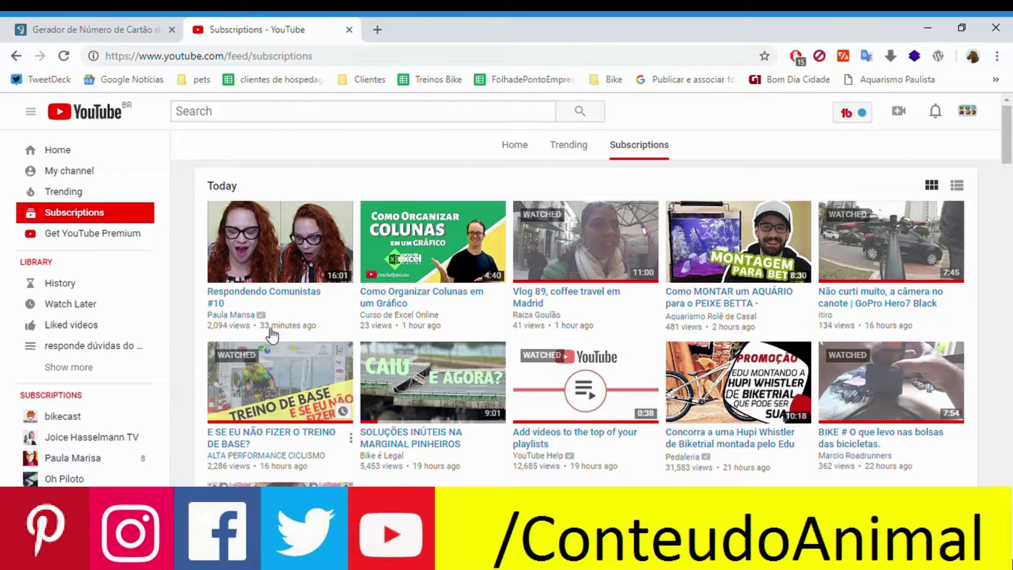
pyautogui.moveTo(293, 260)
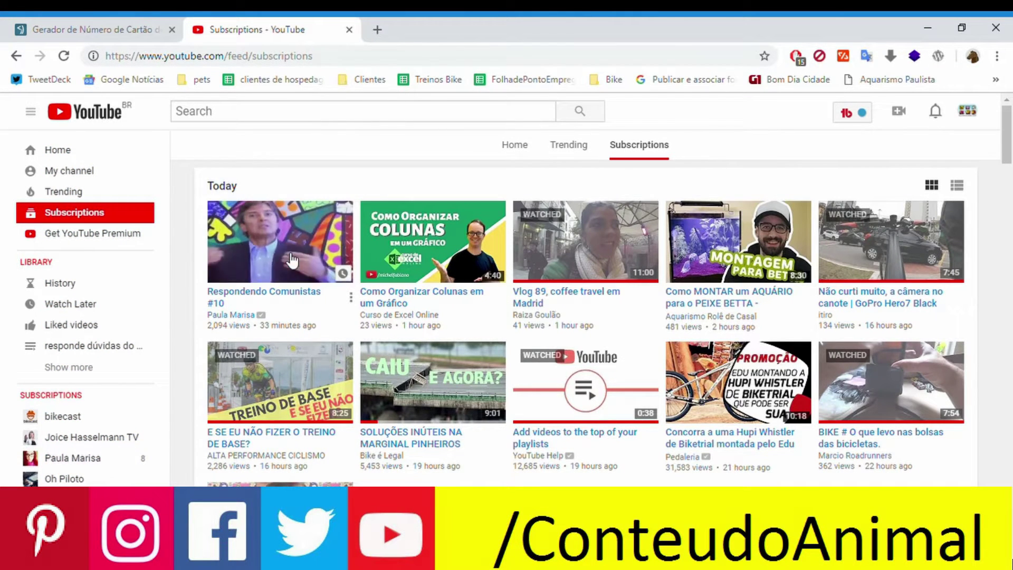
pyautogui.moveTo(431, 363)
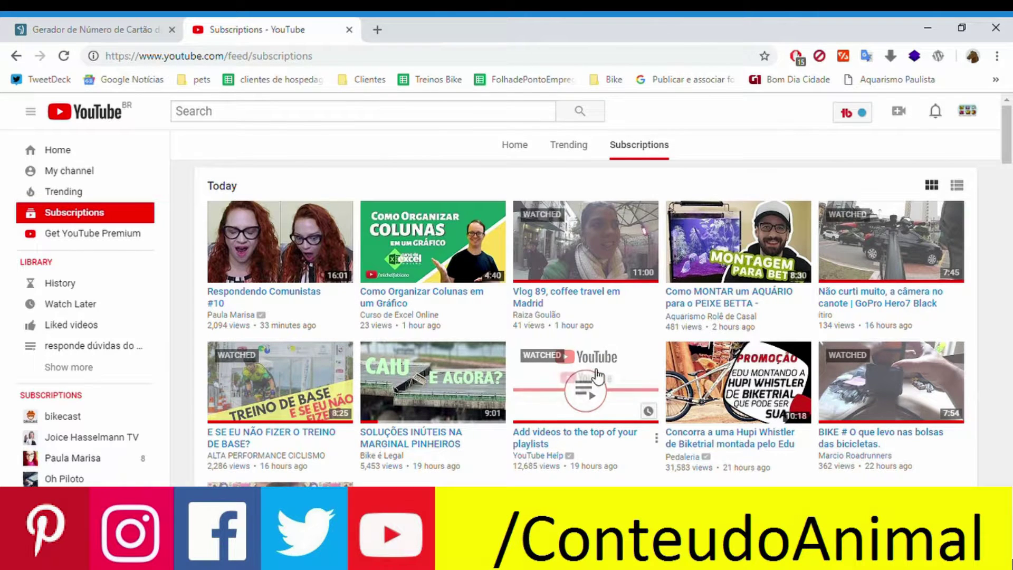
pyautogui.moveTo(882, 375)
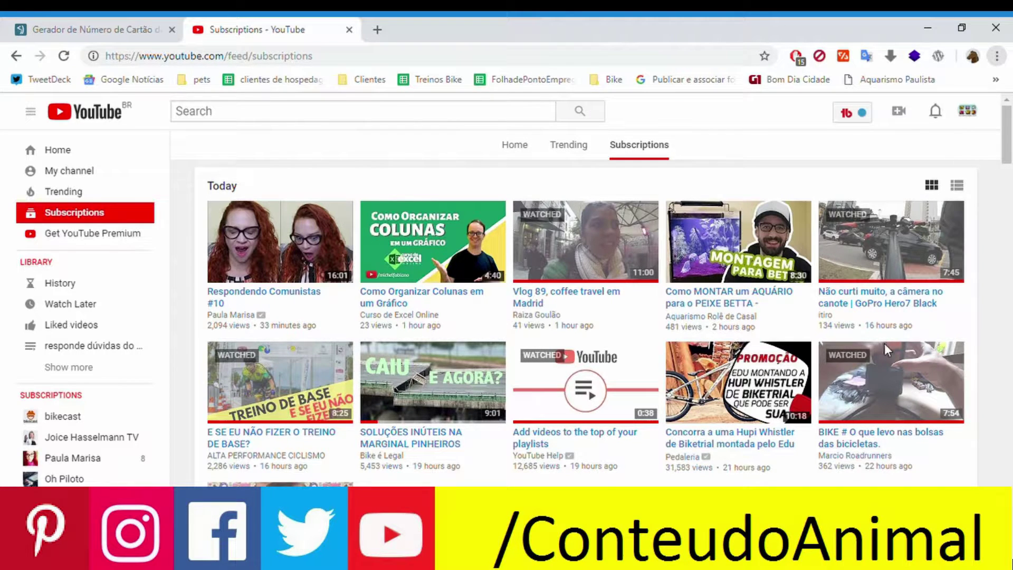
# Open the browser's Payment methods settings and start adding a new card
pyautogui.hotkey('alt', 'f')
pyautogui.press('s')
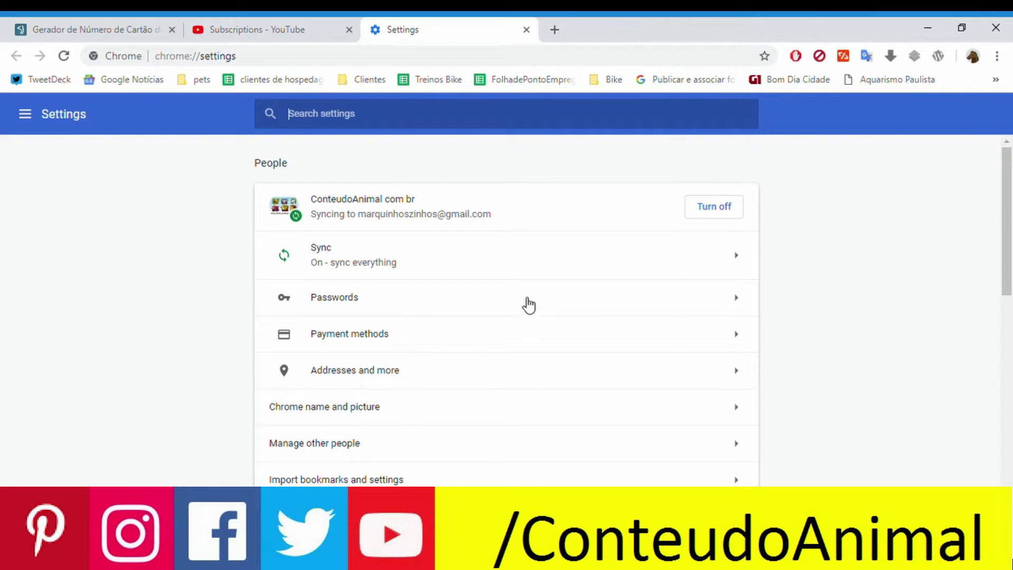
pyautogui.click(341, 341)
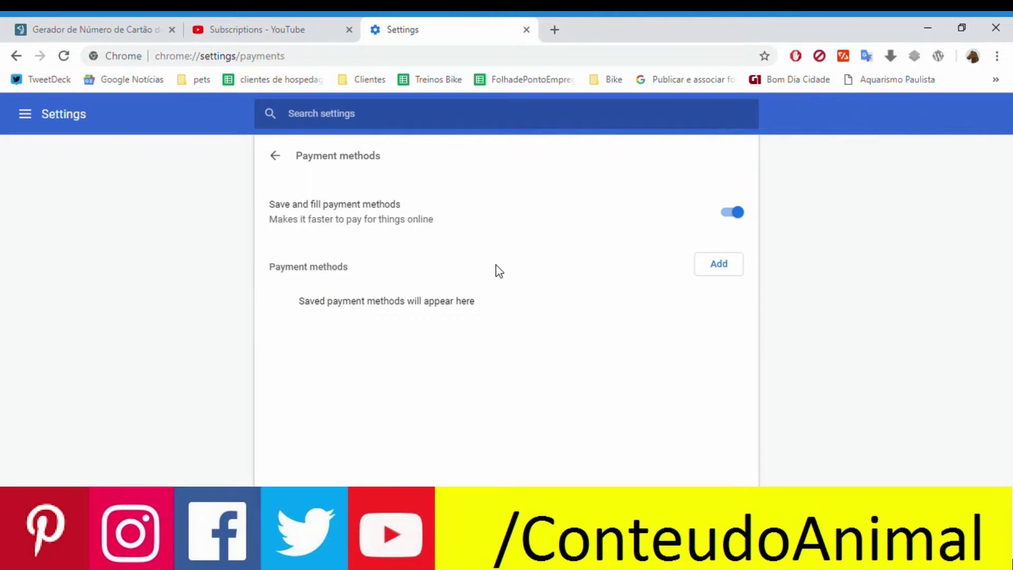
pyautogui.click(726, 264)
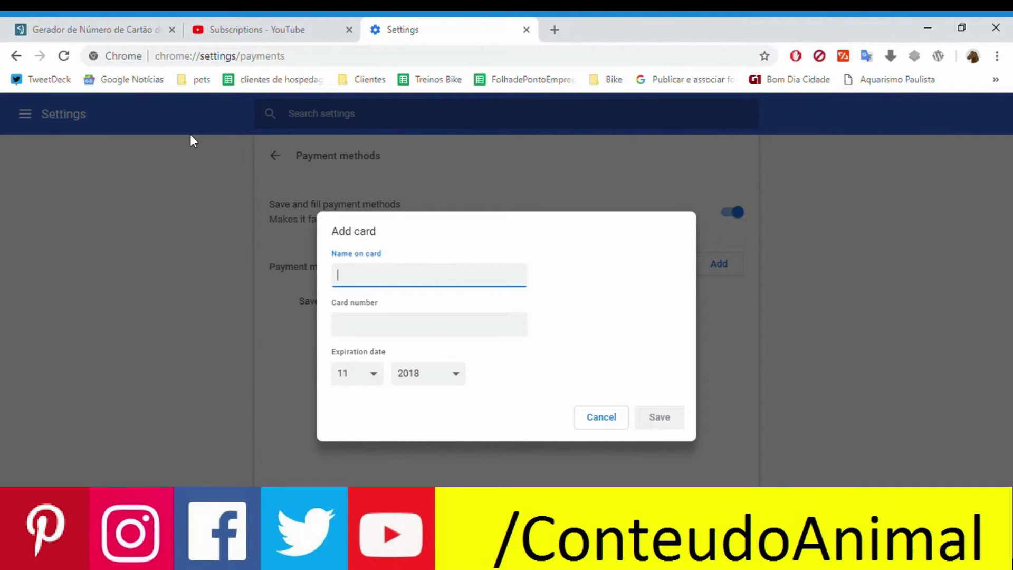
# Switch to the 4Devs credit card generator page and highlight the 4devs.com.br/ domain in its address
pyautogui.click(118, 31)
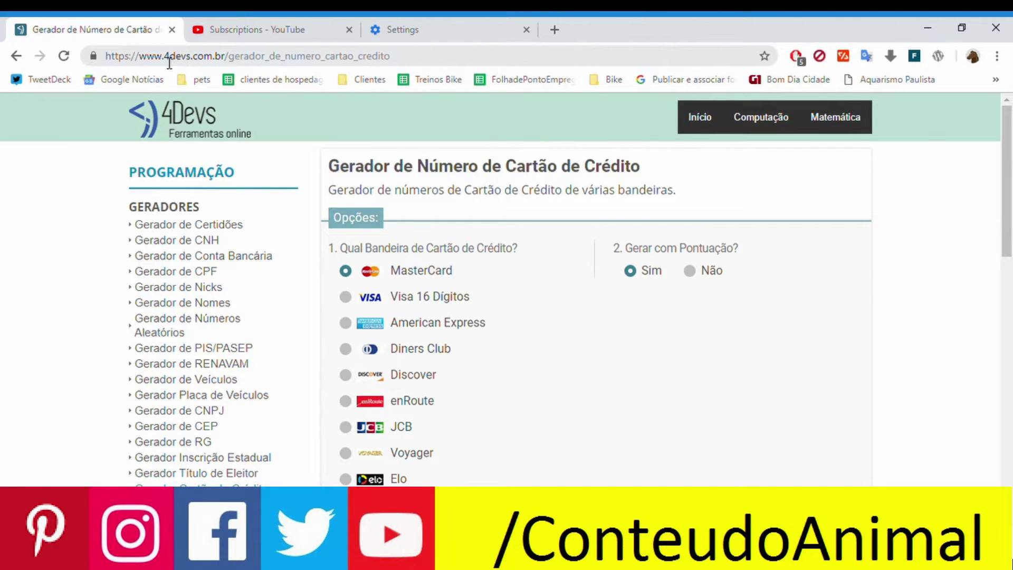
pyautogui.moveTo(165, 59); pyautogui.dragTo(236, 61)
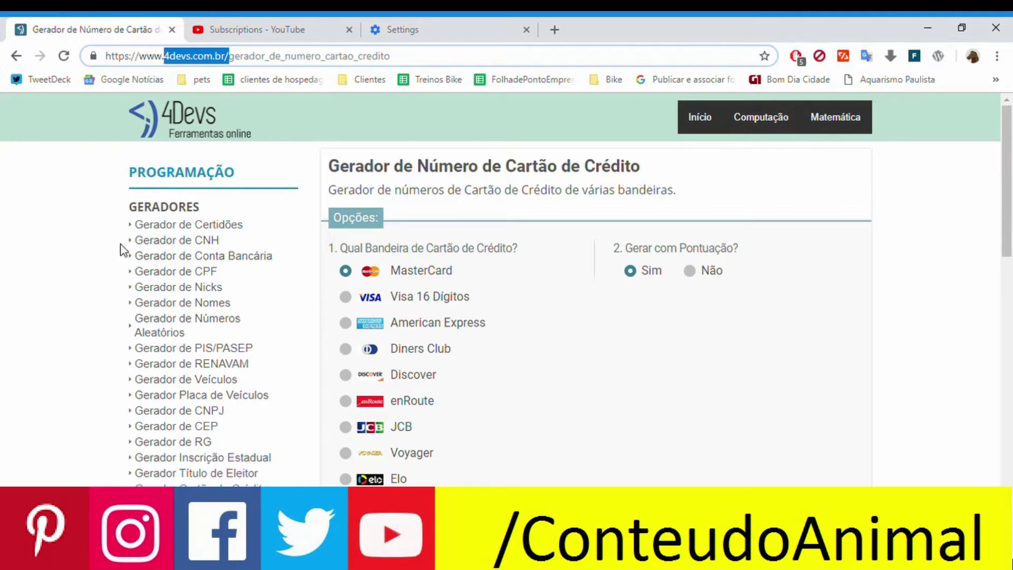
pyautogui.click(104, 254)
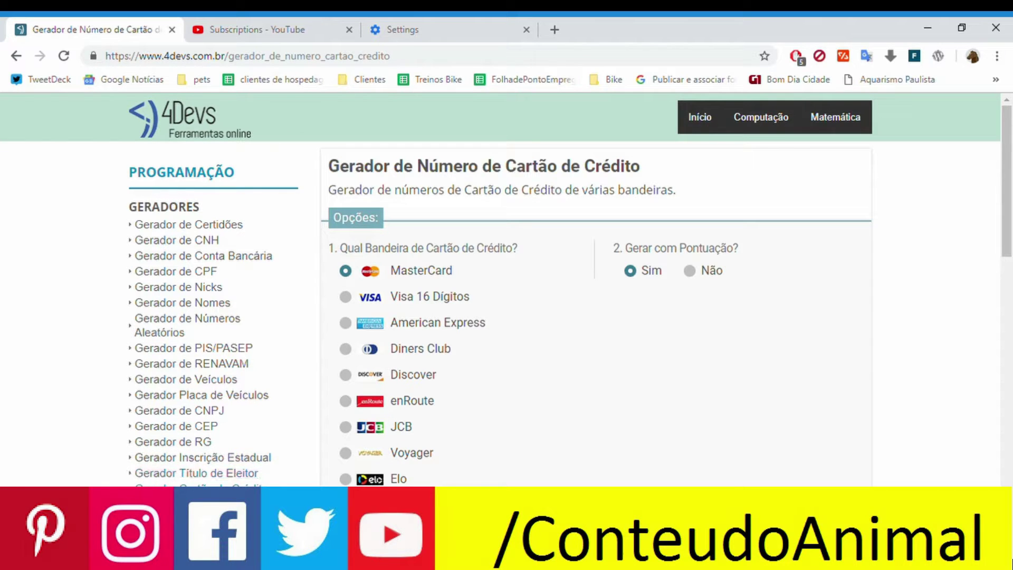
# Look through the 4Devs generator list and view the Lorem Ipsum text generator page
pyautogui.scroll(-2, 505, 289)
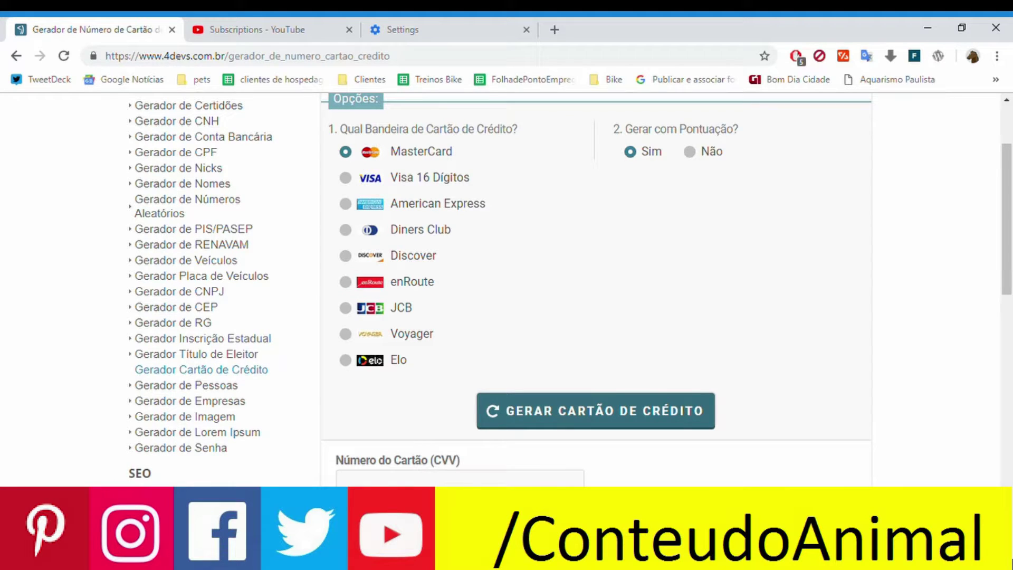
pyautogui.click(204, 437)
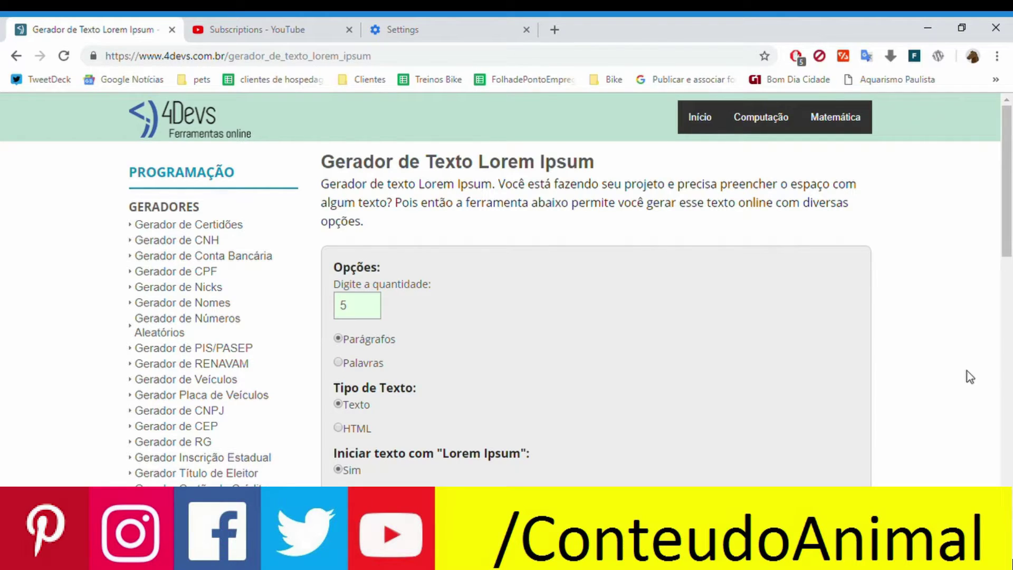
pyautogui.click(1008, 268)
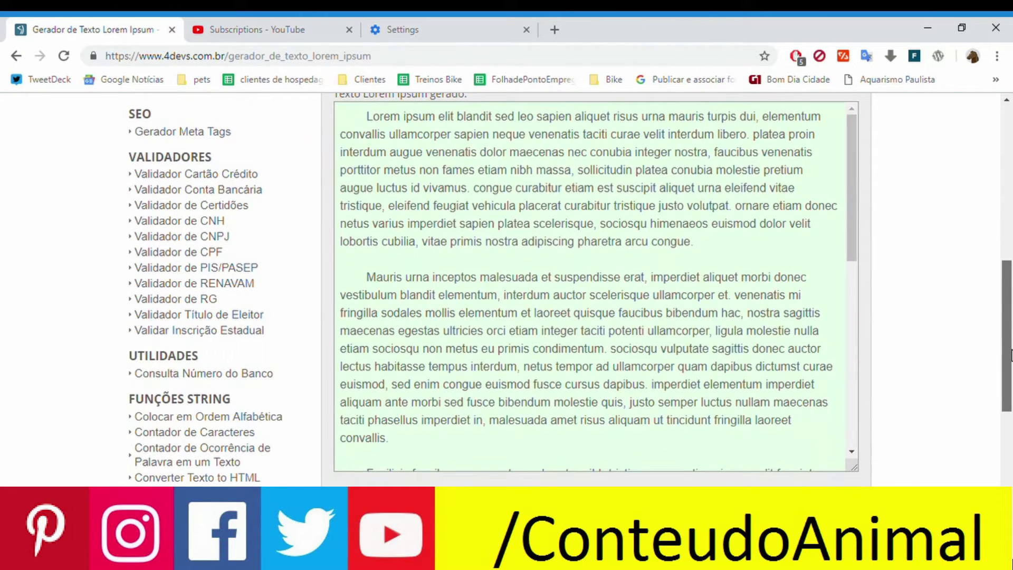
pyautogui.moveTo(1010, 354); pyautogui.dragTo(1010, 220)
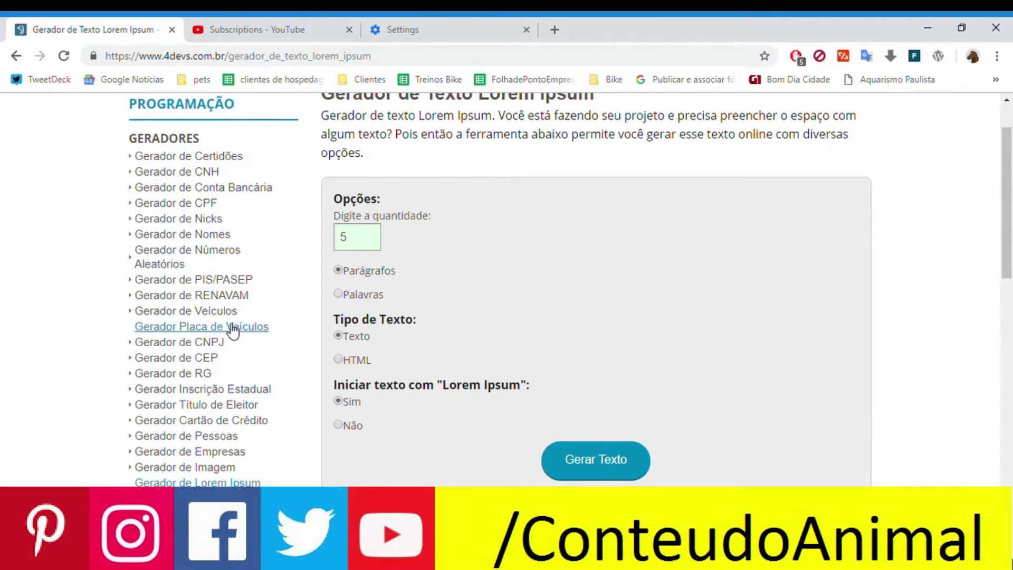
# Return to the credit card generator, choose American Express as the brand and copy the generated card number
pyautogui.click(233, 420)
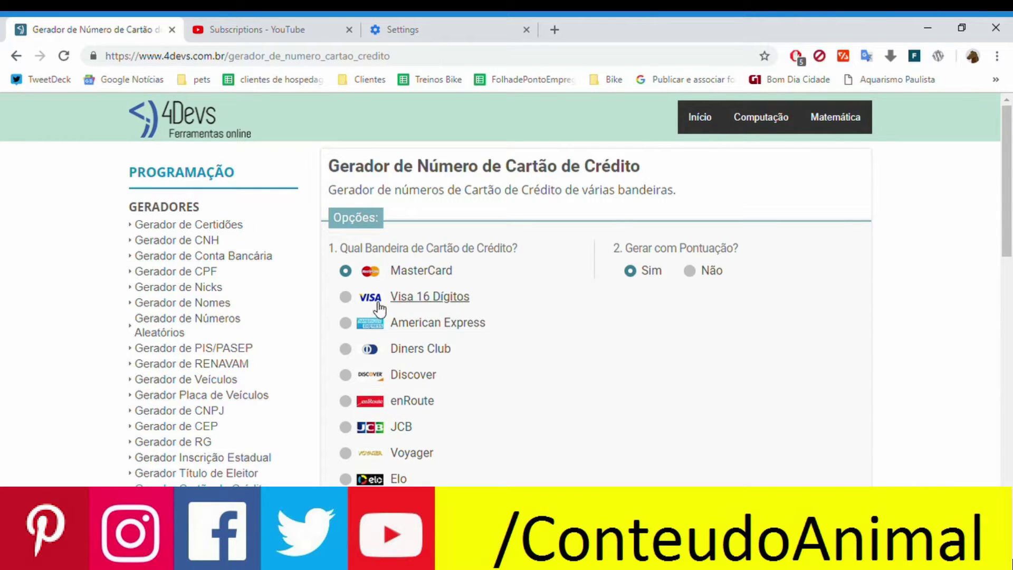
pyautogui.click(346, 324)
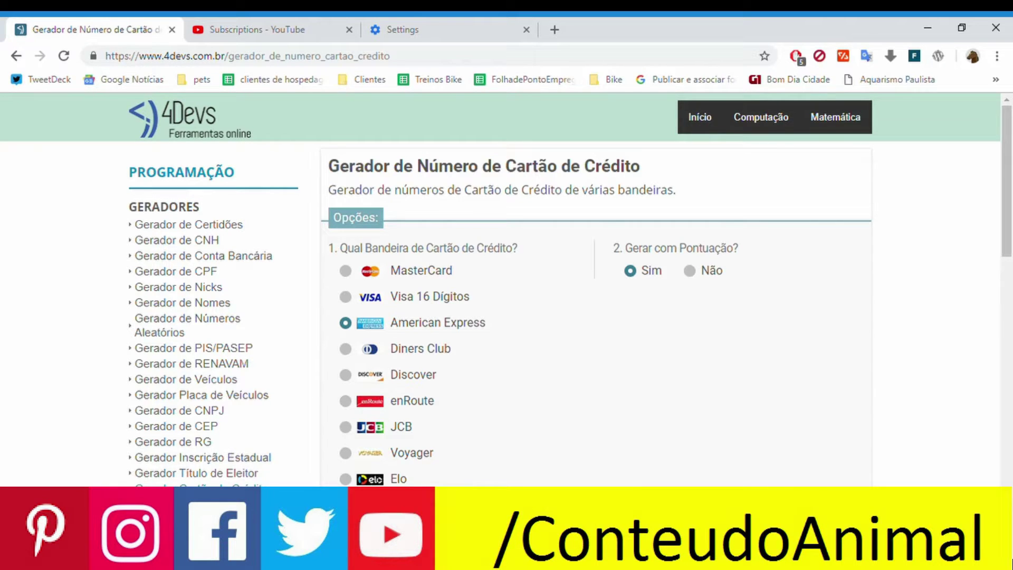
pyautogui.moveTo(1009, 146); pyautogui.dragTo(1010, 234)
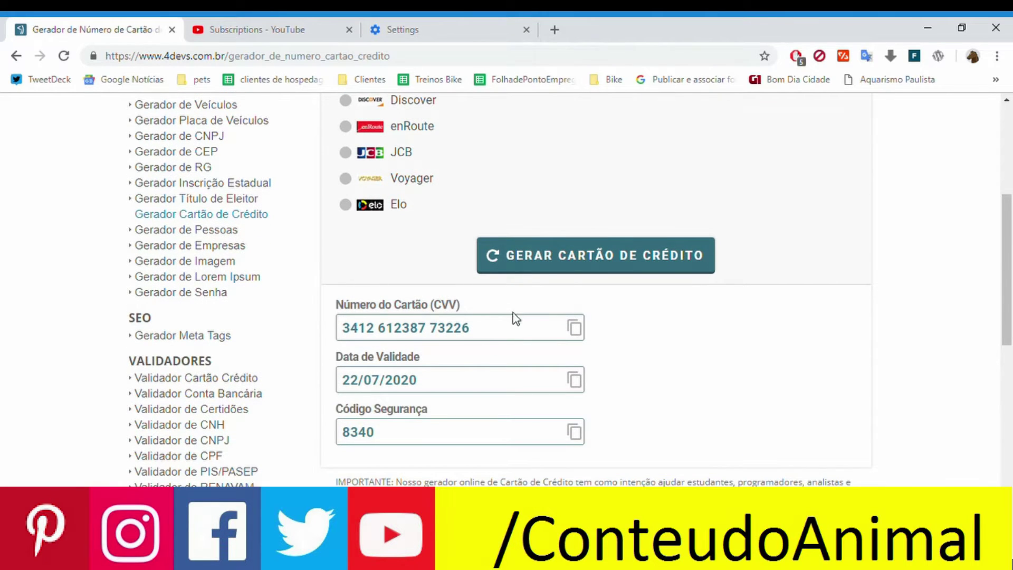
pyautogui.click(579, 327)
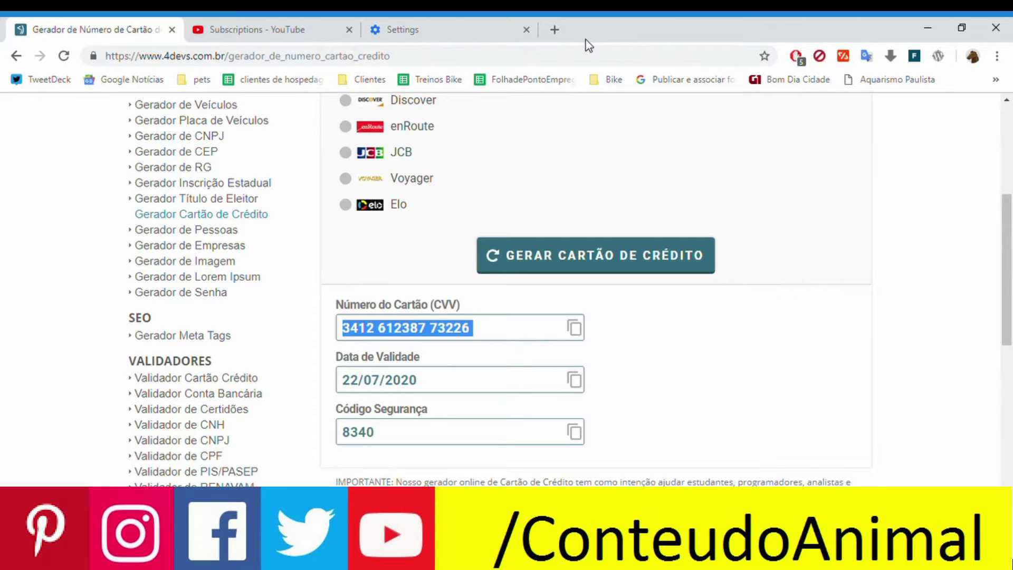
# Return to the Add card form in Settings and enter the cardholder's name and the copied card number
pyautogui.click(480, 24)
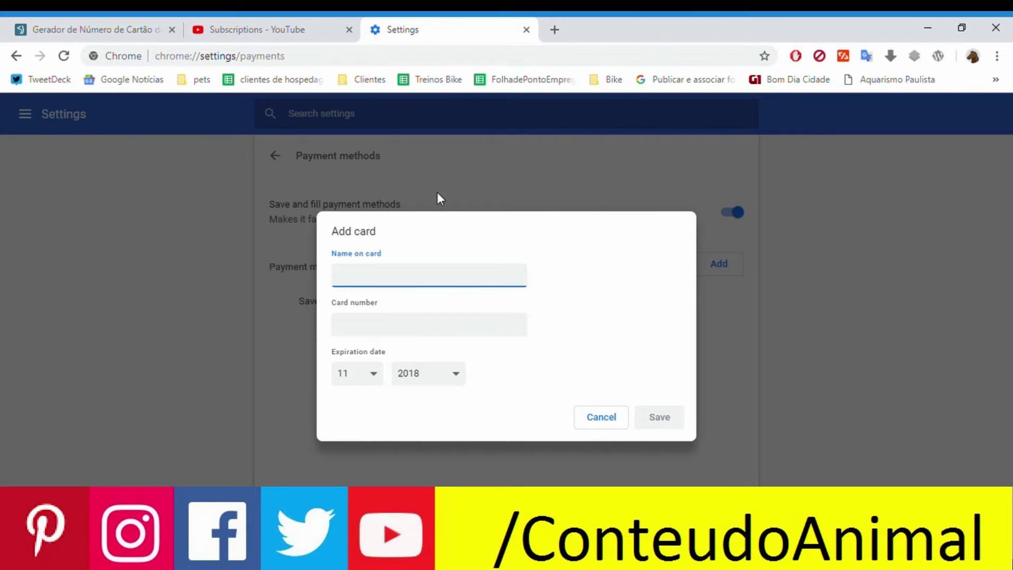
pyautogui.hotkey('ctrl', 'v')
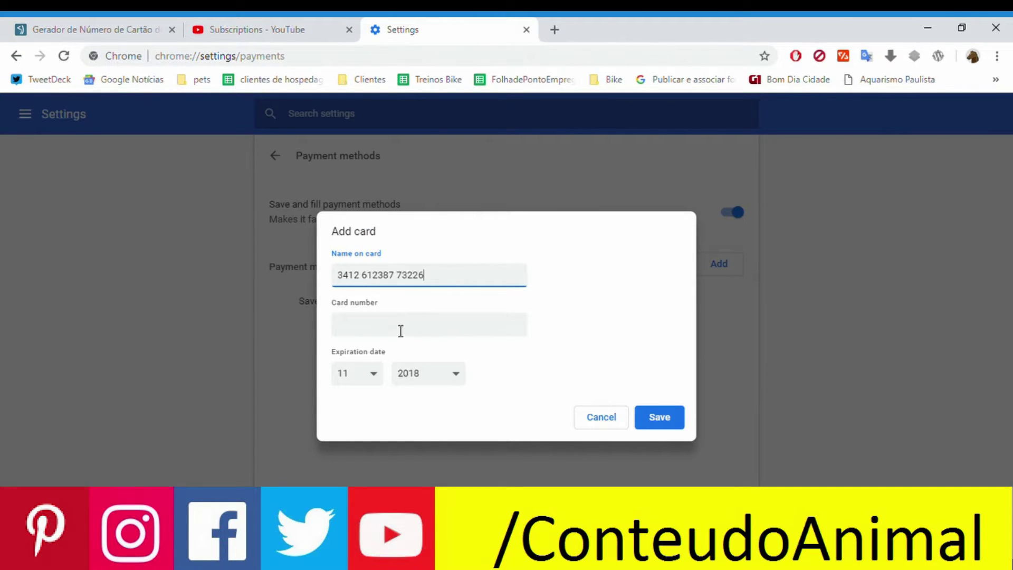
pyautogui.tripleClick(438, 276)
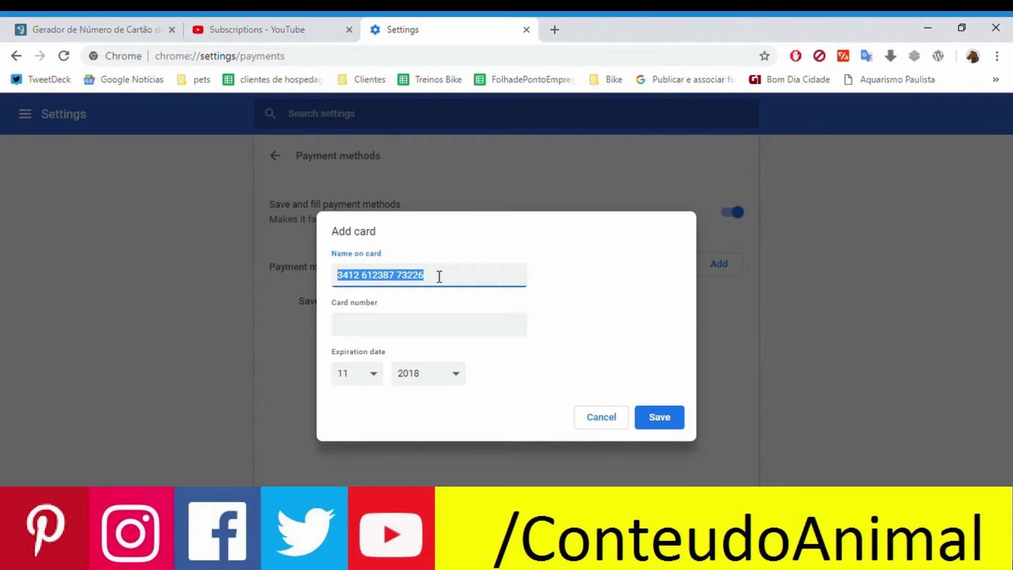
pyautogui.write('MM')
pyautogui.press('Tab')
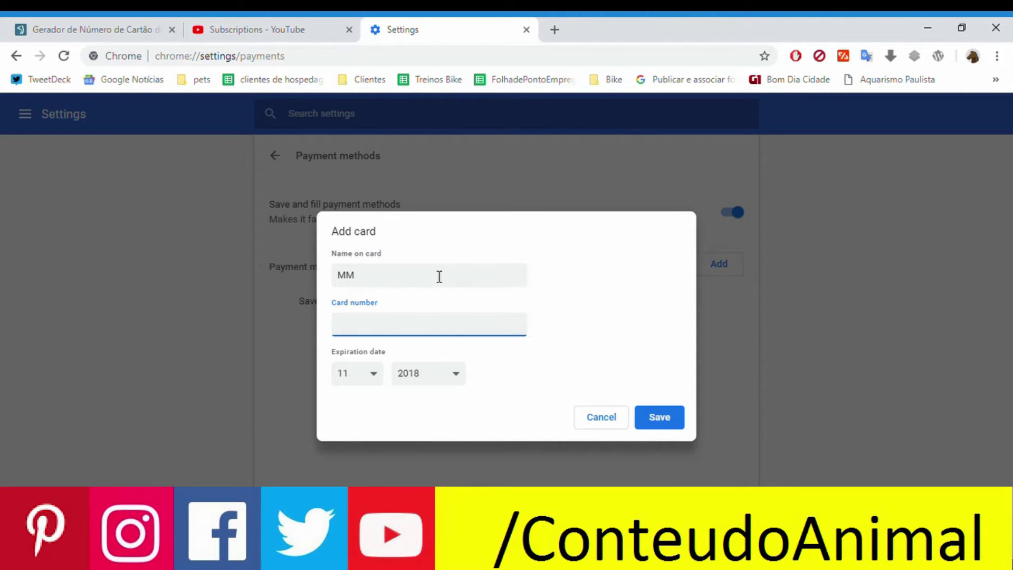
pyautogui.hotkey('ctrl', 'v')
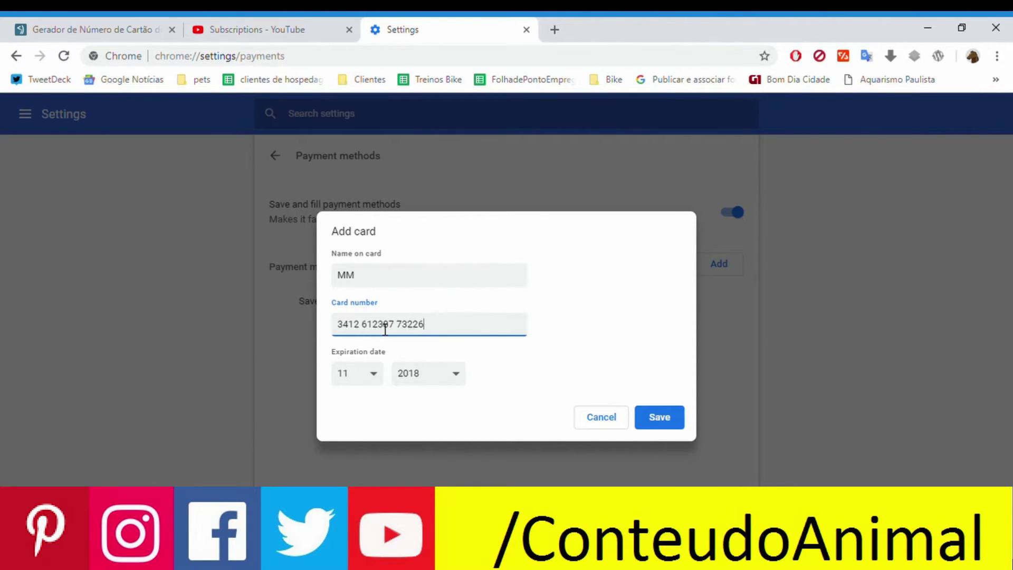
# Check the generated card's expiration date on the 4Devs page and return to the Add card form
pyautogui.click(225, 22)
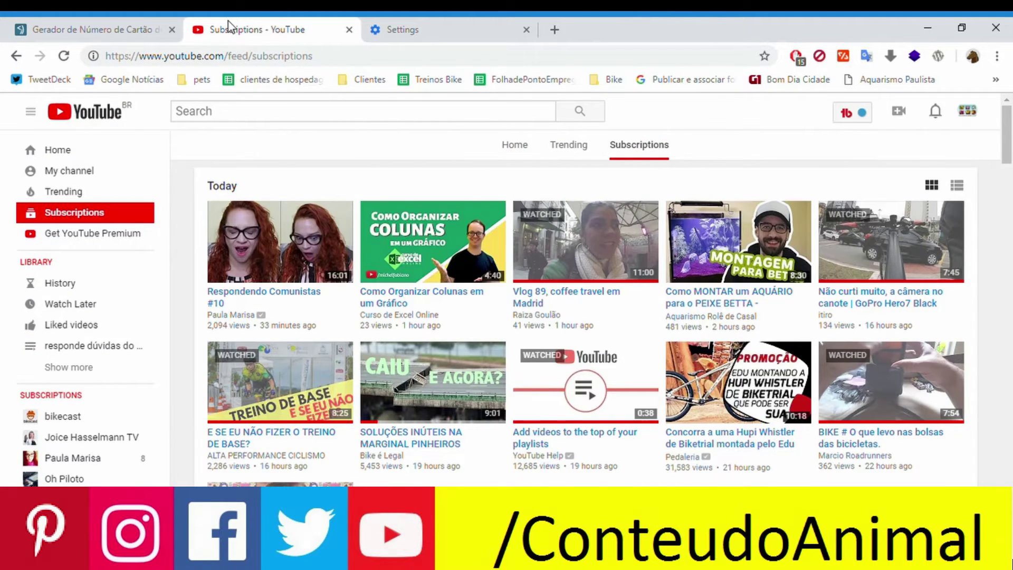
pyautogui.click(130, 24)
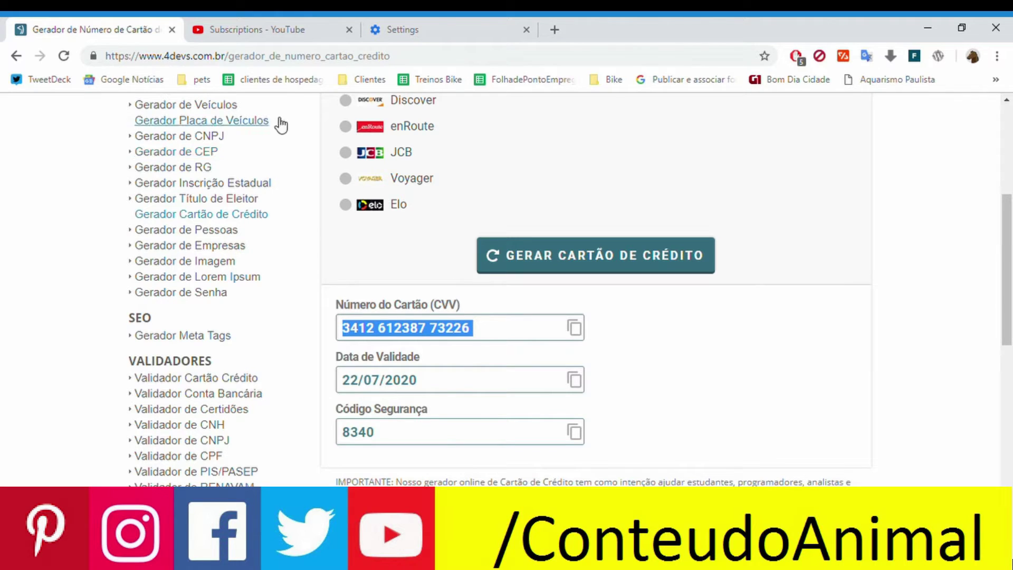
pyautogui.click(296, 30)
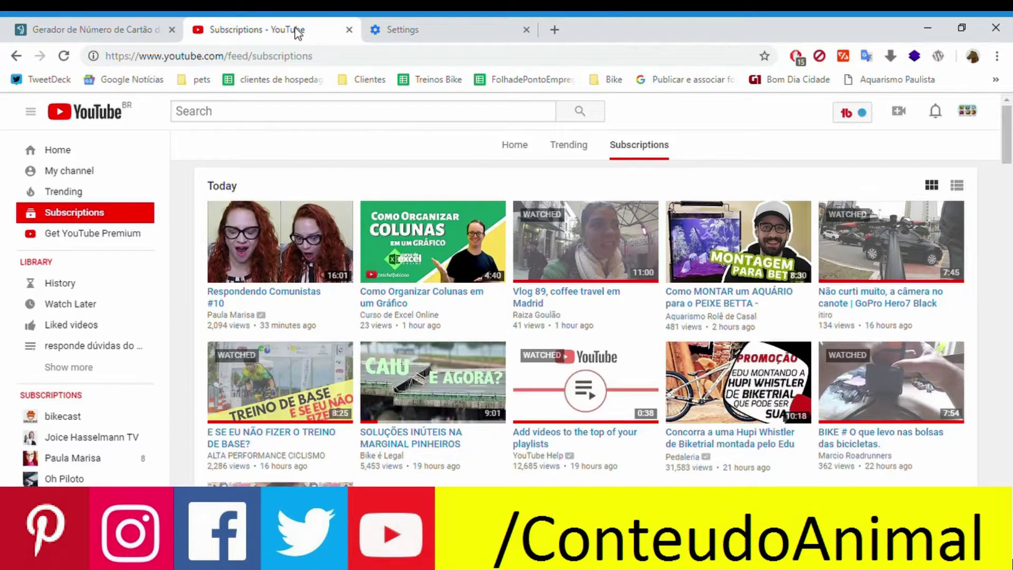
pyautogui.click(403, 29)
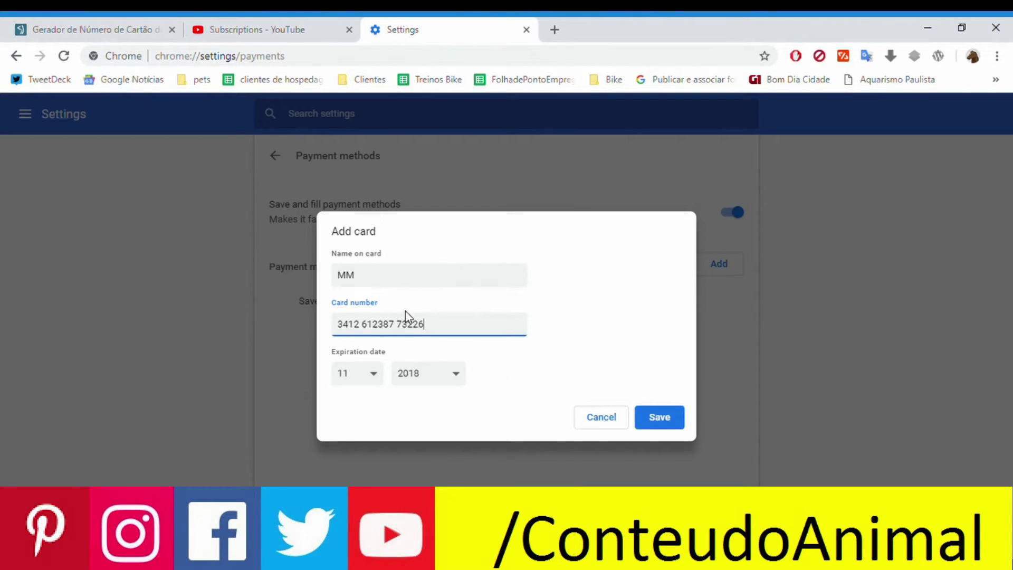
# Set the card's expiration date to month 07 and year 2020 and save the card
pyautogui.click(382, 375)
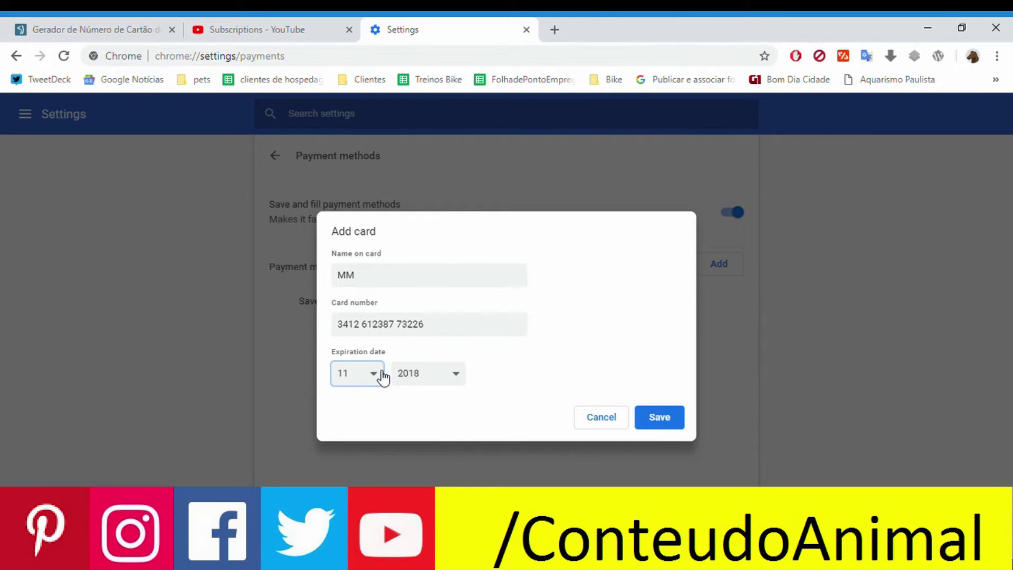
pyautogui.click(363, 471)
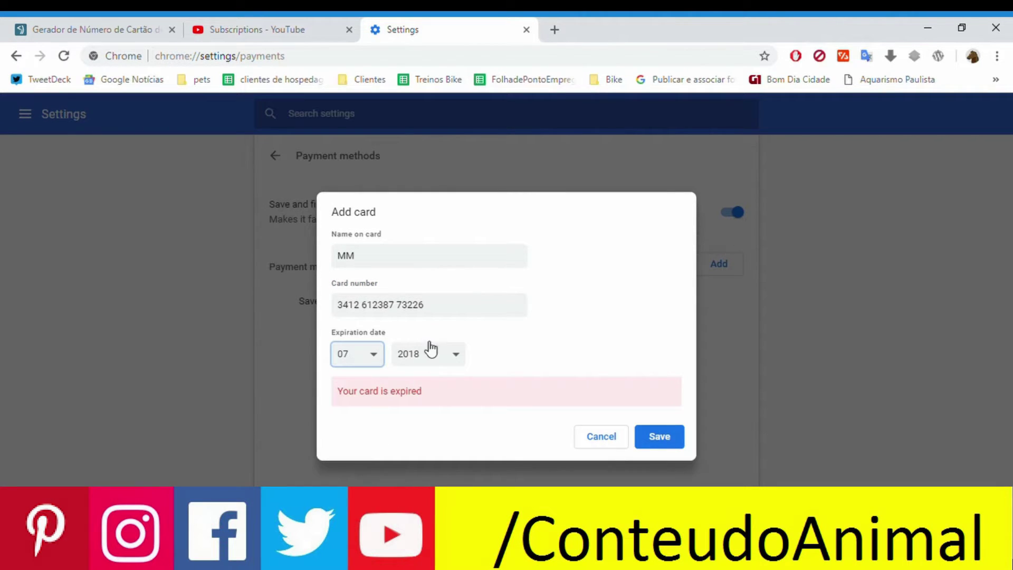
pyautogui.click(439, 363)
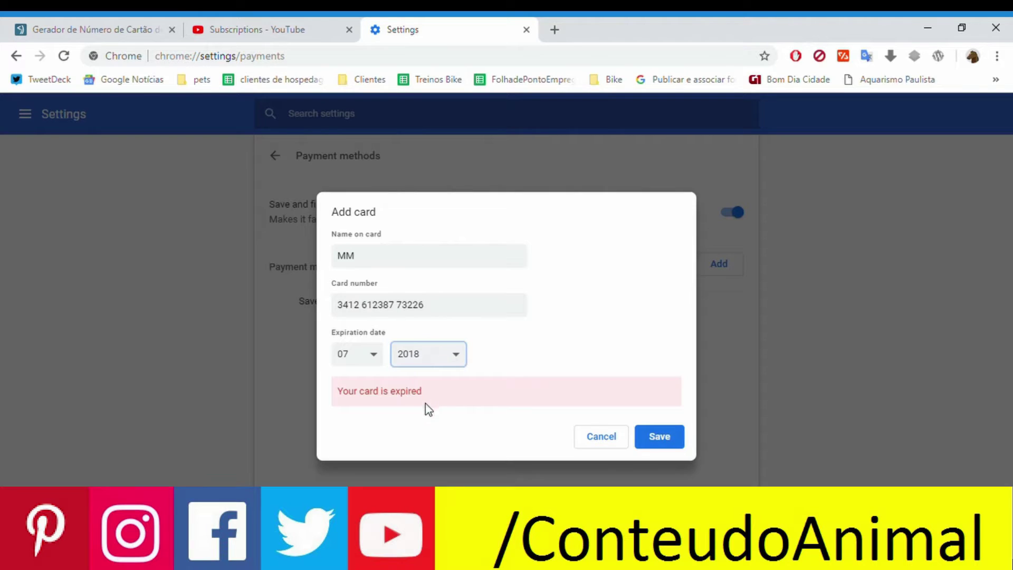
pyautogui.press('Down')
pyautogui.press('Down')
pyautogui.click(661, 422)
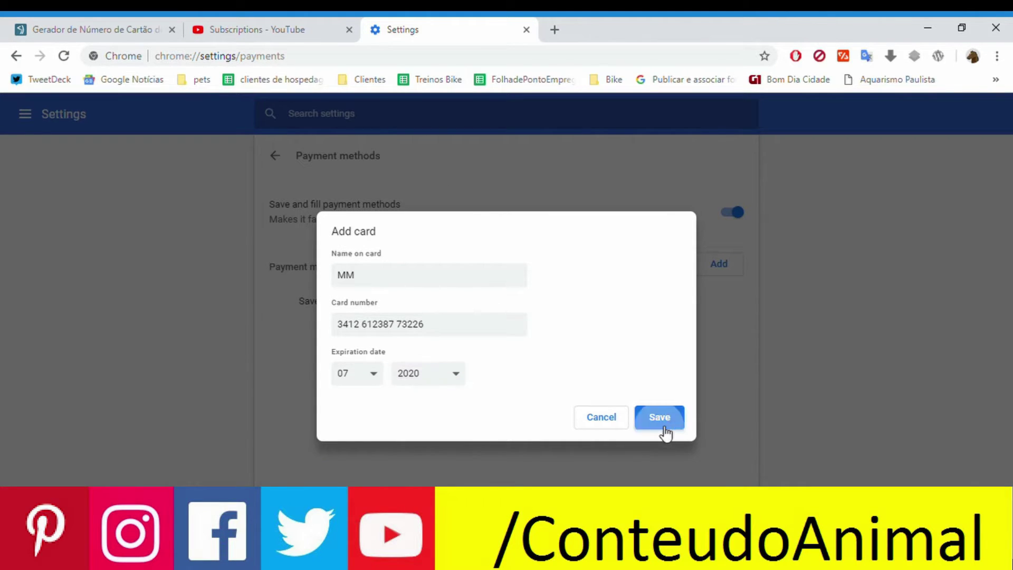